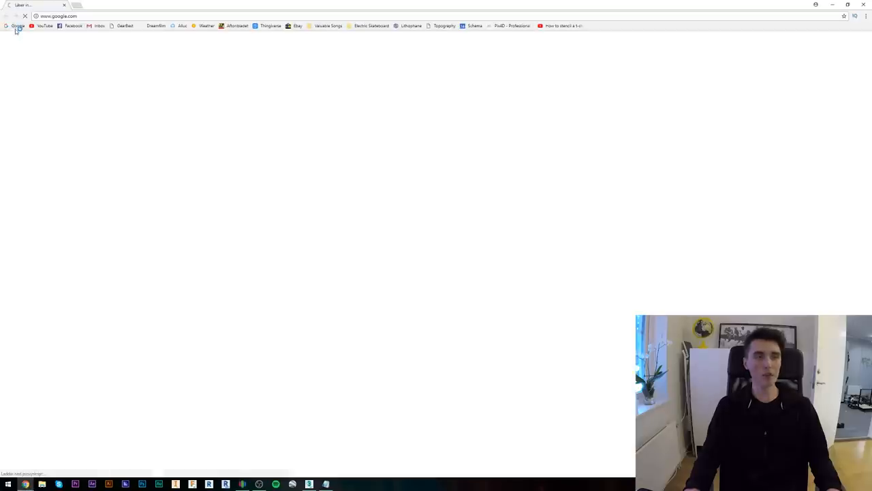
type("autodesk")
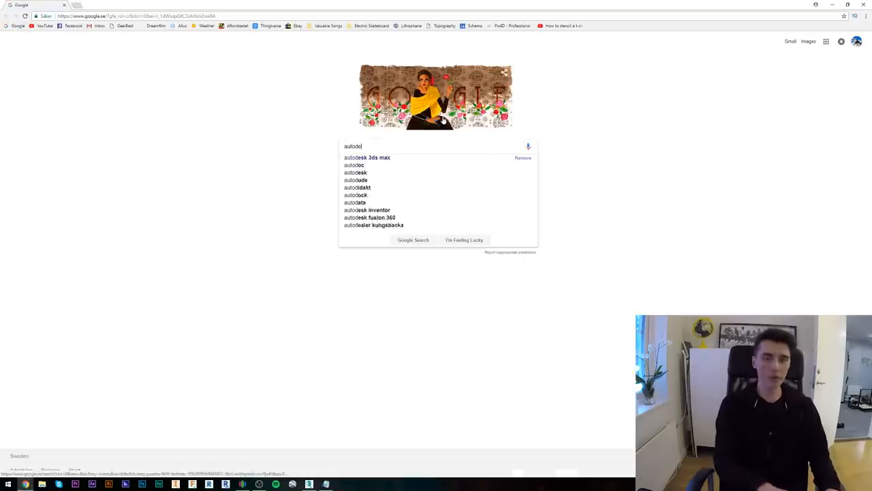
Search Google for 'autodesk 3ds max' and open Autodesk's official 3ds Max product page.
left_click(367, 158)
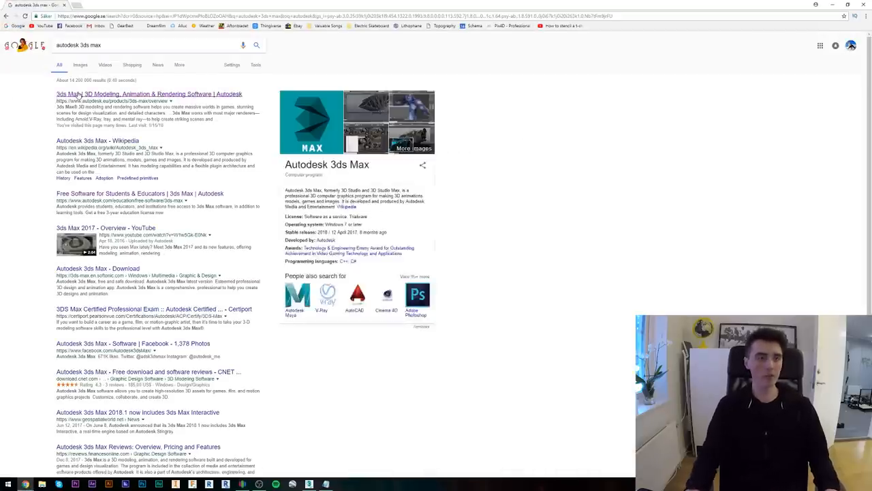
left_click(78, 96)
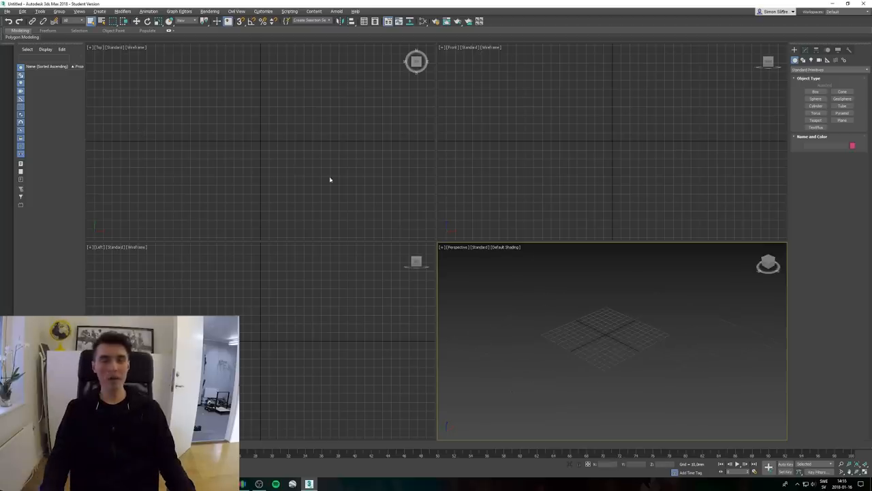
Draw Sphere001 at the scene centre with an enlarged radius and much higher segment count.
left_click(100, 12)
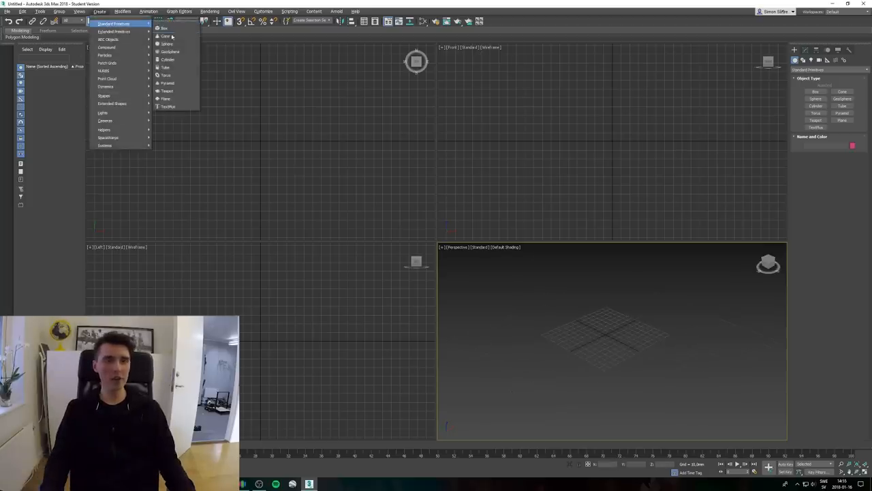
left_click(178, 43)
left_click_drag(606, 332, 701, 302)
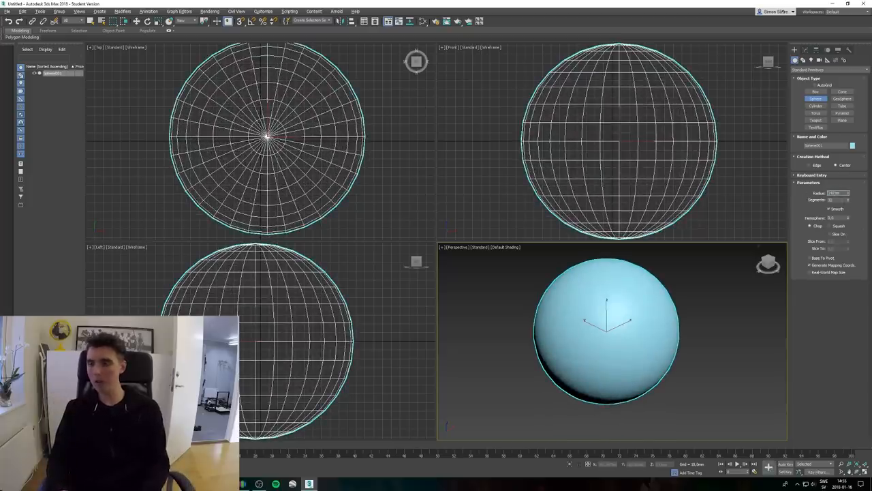
left_click_drag(848, 195, 849, 187)
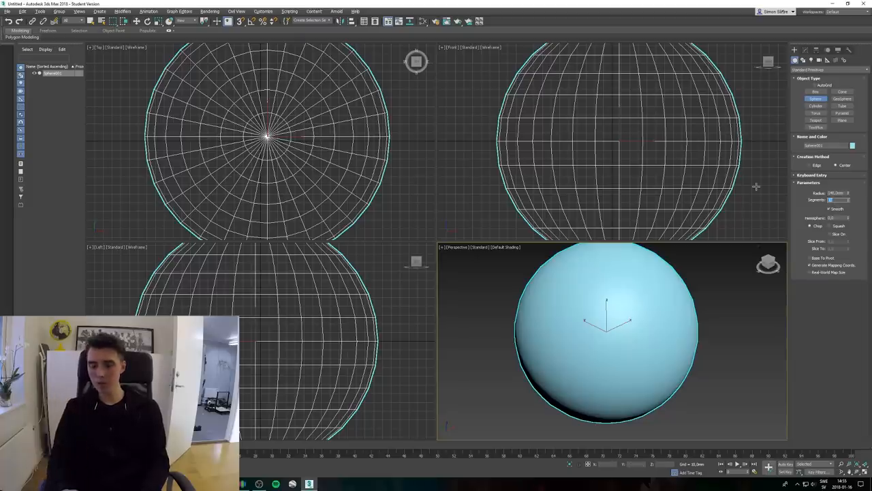
left_click_drag(848, 202, 849, 190)
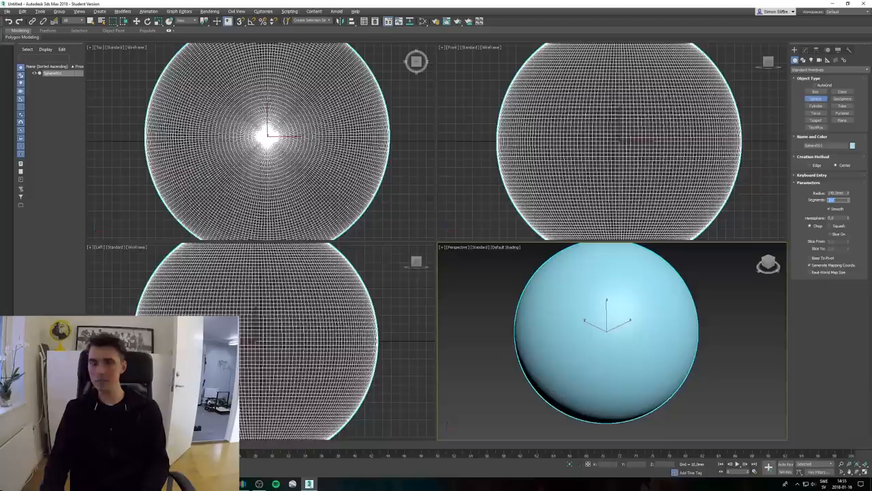
left_click(50, 76)
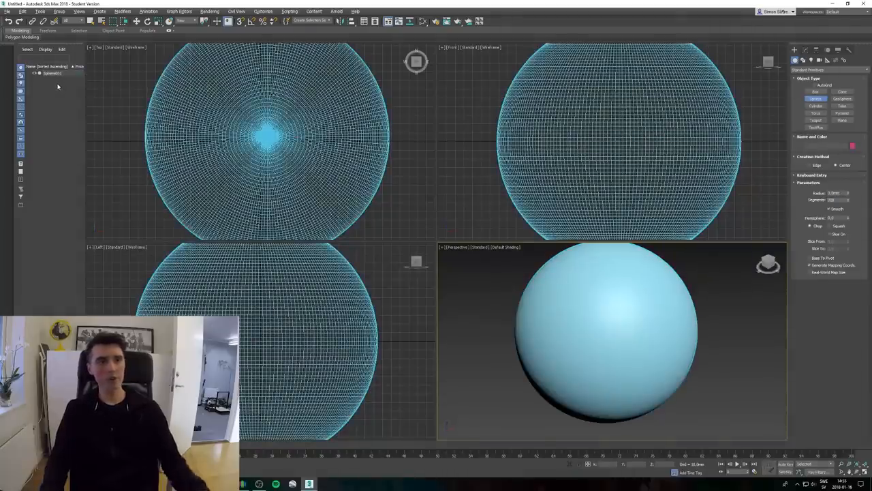
Clone Sphere001 into an overlapping Sphere002 and adjust the copy's segment count.
right_click(66, 77)
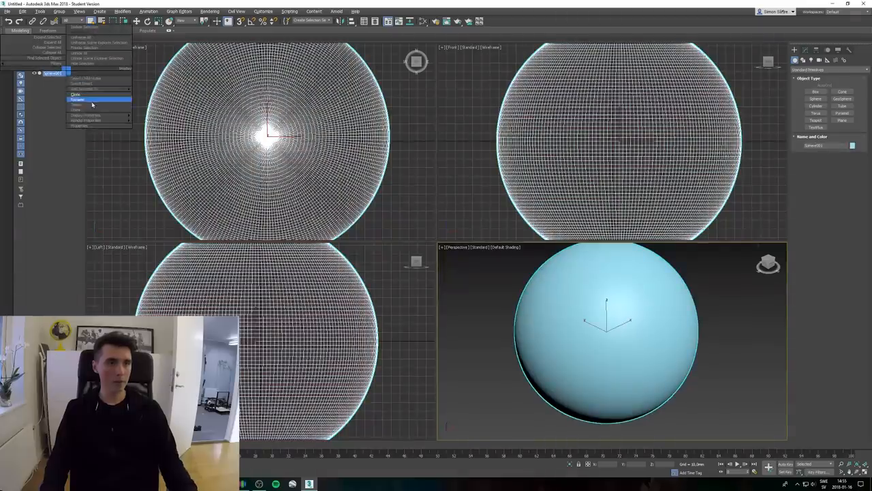
left_click(82, 99)
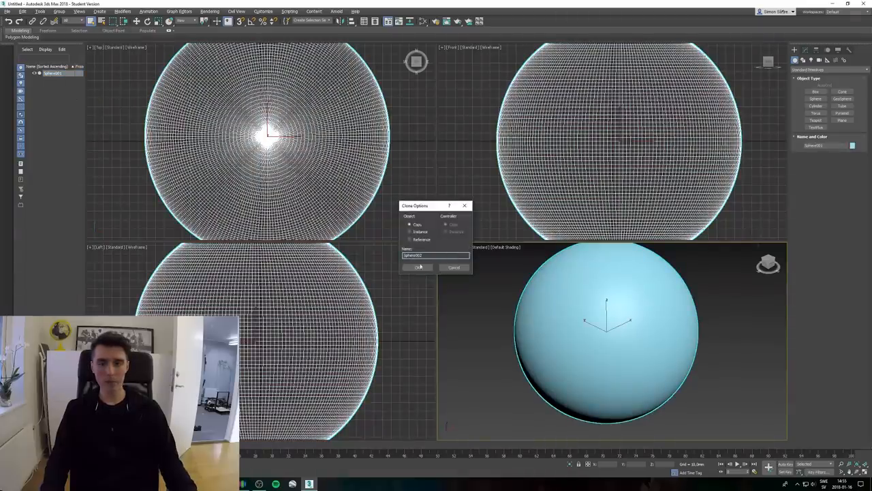
left_click(419, 267)
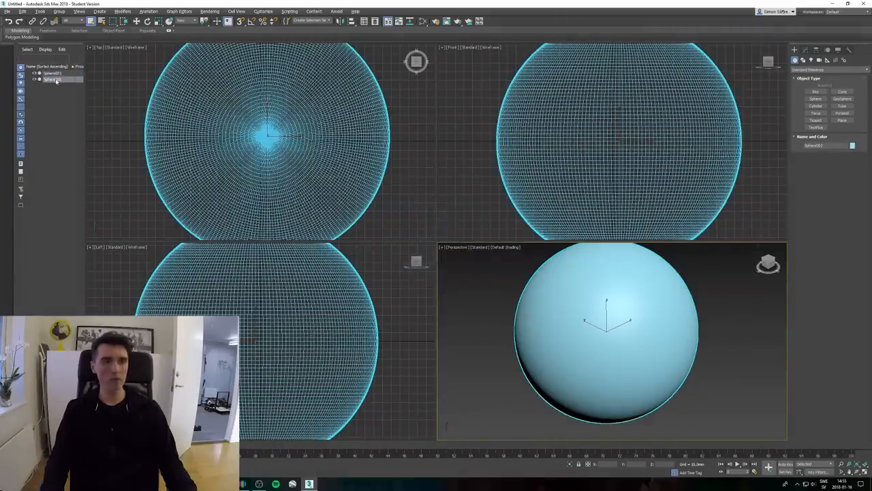
left_click(56, 80)
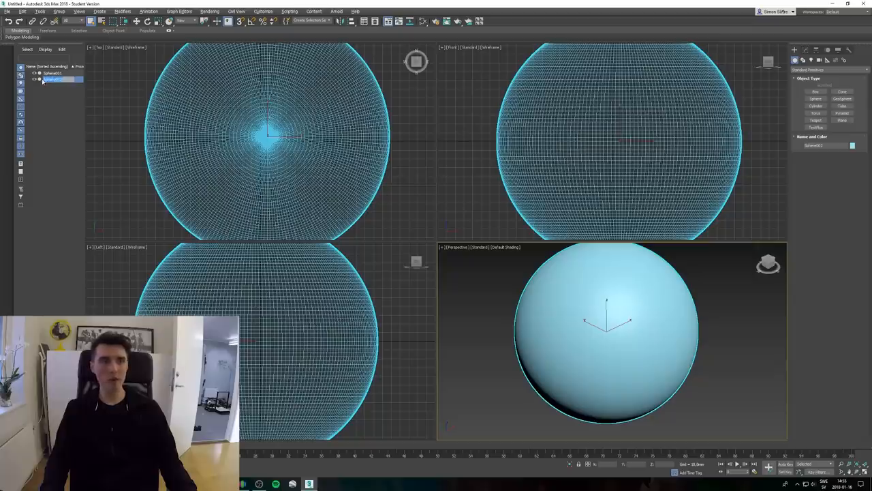
left_click(805, 50)
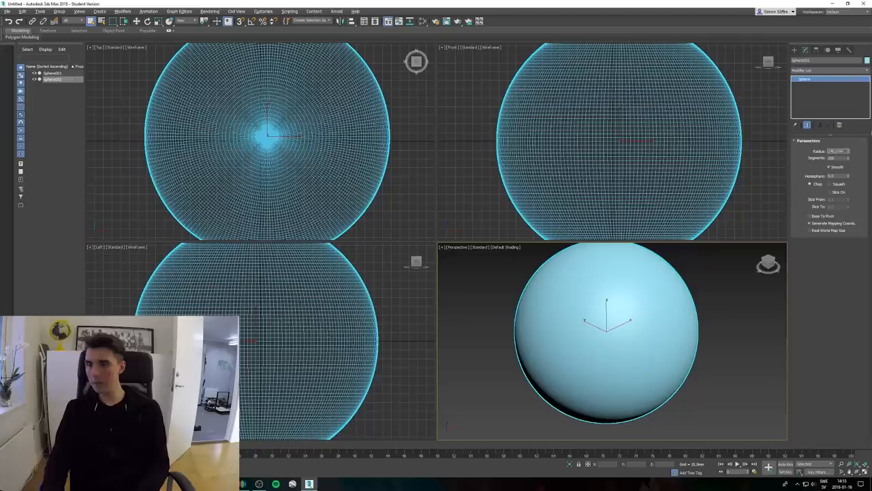
left_click(848, 156)
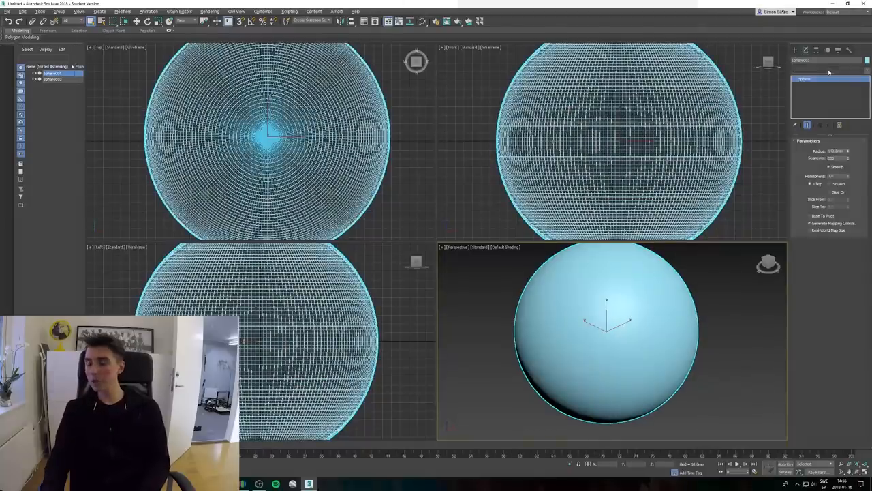
left_click(828, 70)
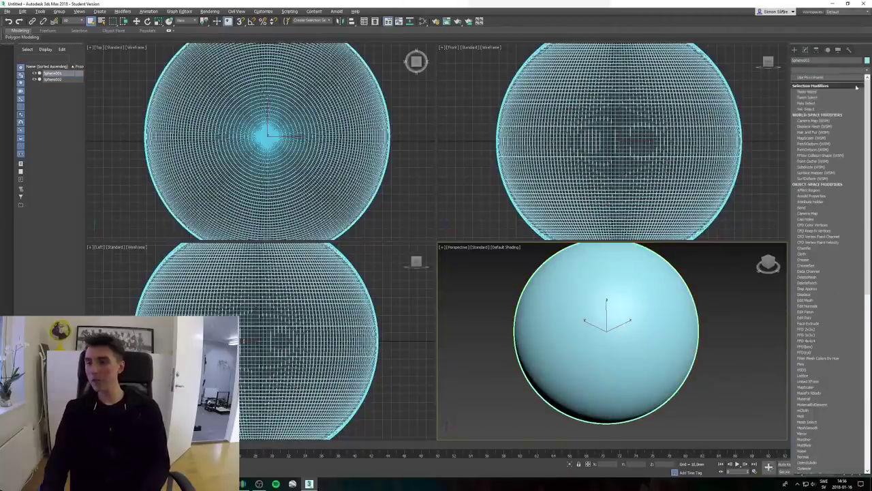
Add a Normal modifier with Flip Normals to Sphere001, then select Sphere002.
left_click(55, 77)
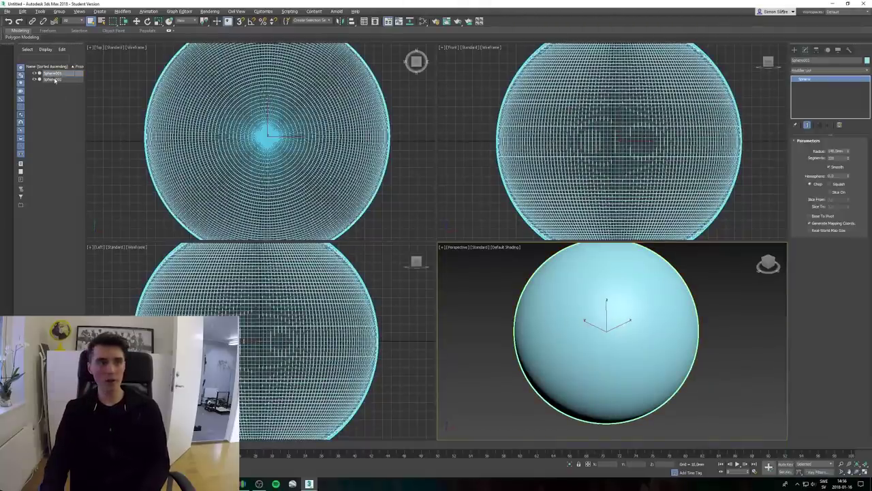
left_click(821, 70)
scroll(817, 273, "down", 5)
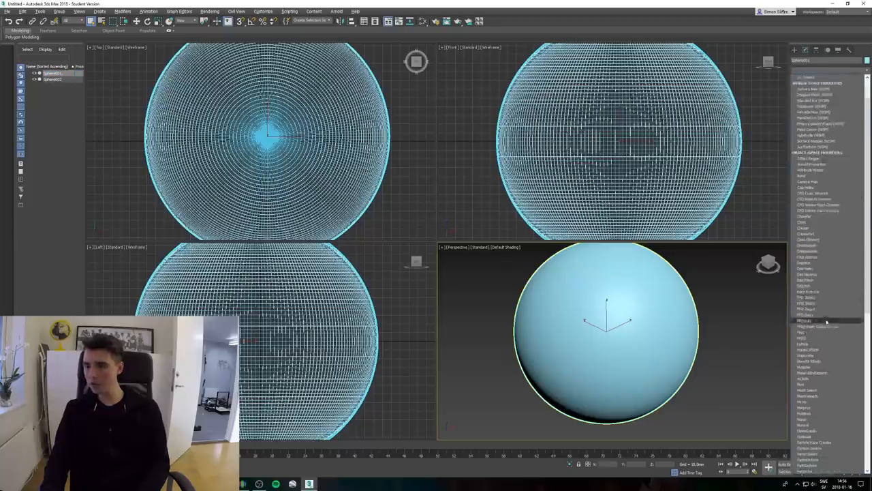
left_click(806, 323)
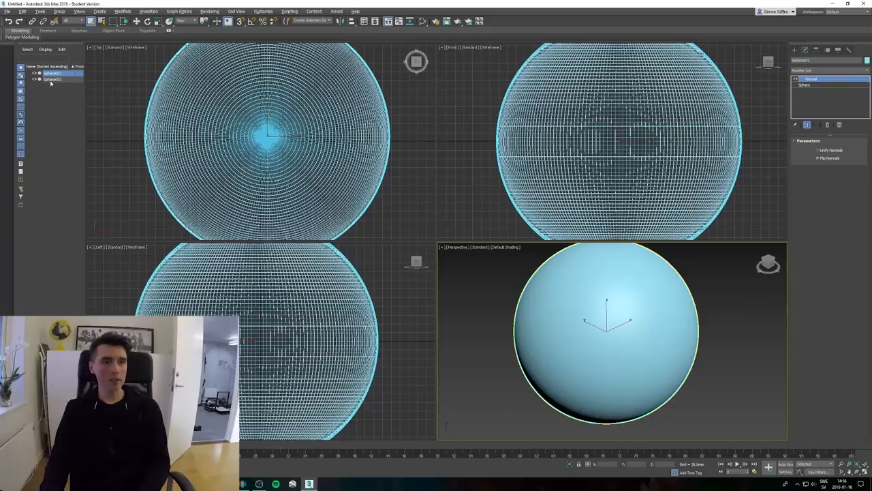
left_click(50, 80)
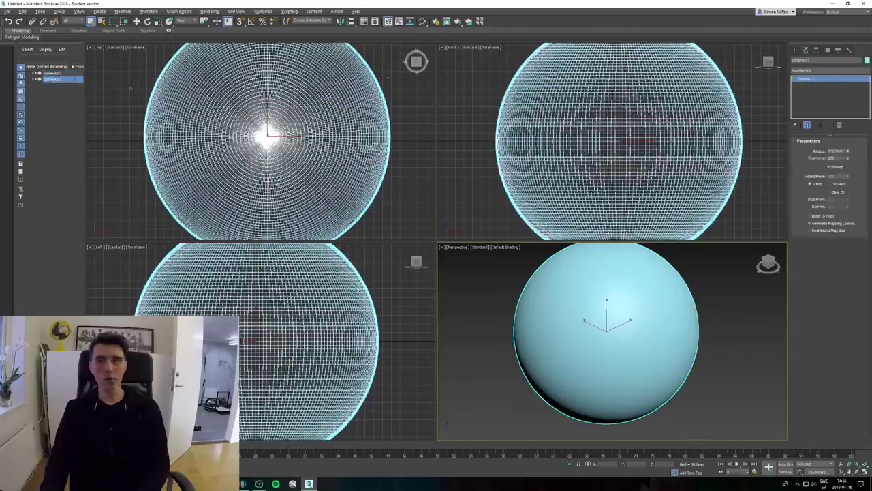
Stack Subdivide with a new size and TurboSmooth at 2 iterations on Sphere002.
left_click(819, 72)
scroll(828, 259, "down", 5)
scroll(831, 272, "down", 5)
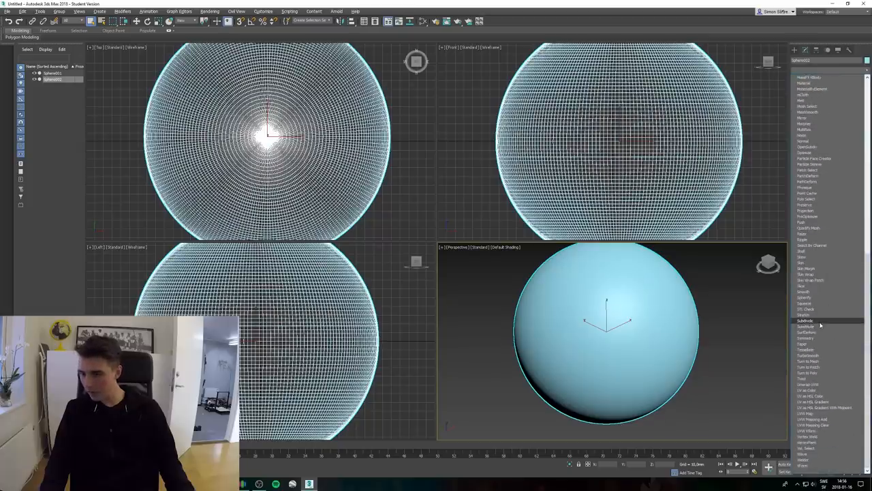
left_click(819, 321)
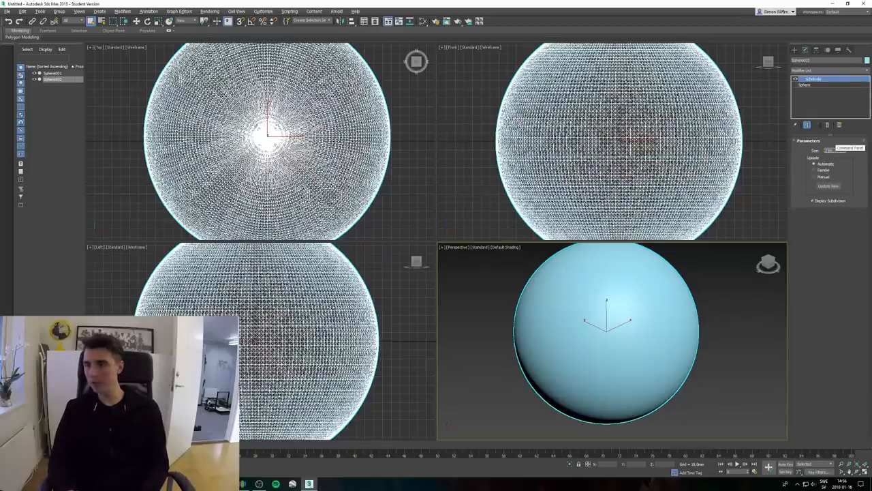
key("Return")
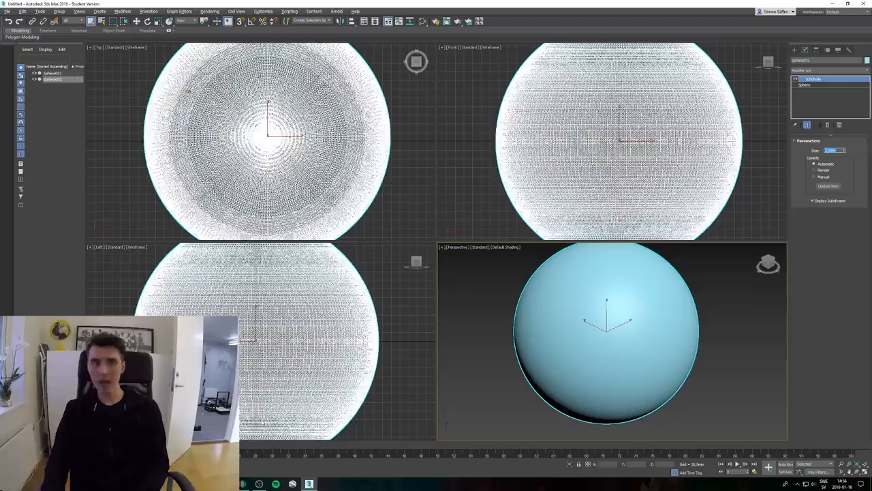
left_click(822, 68)
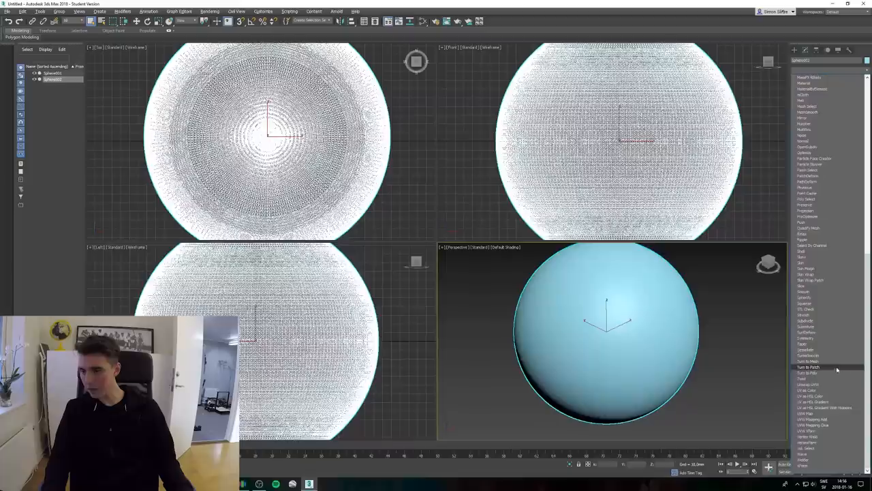
left_click(823, 356)
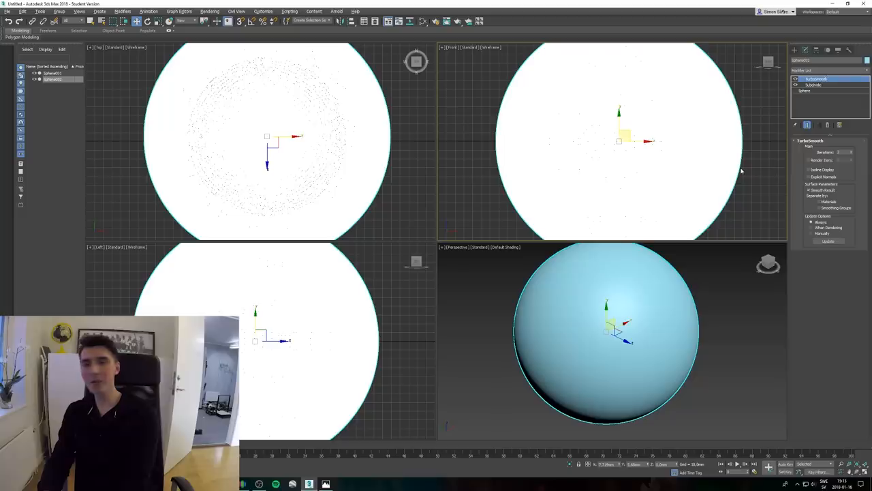
left_click(828, 71)
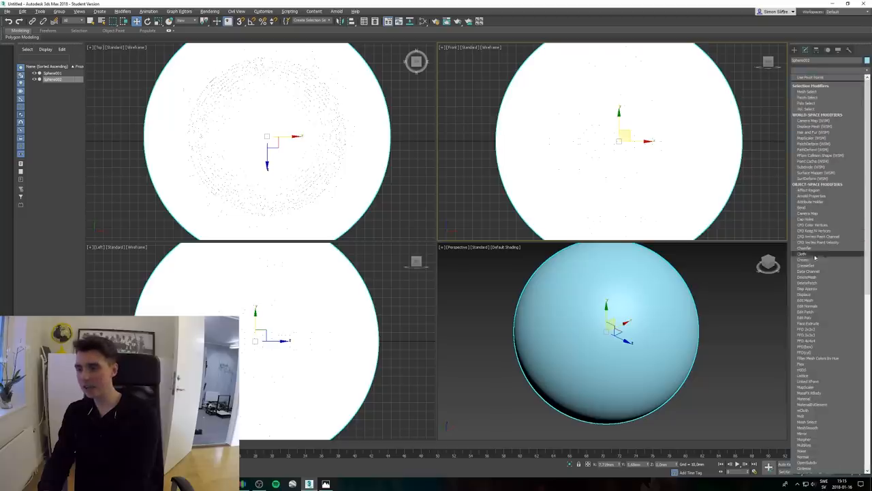
Add a Displace modifier to Sphere002 and enter its Strength value.
left_click(812, 294)
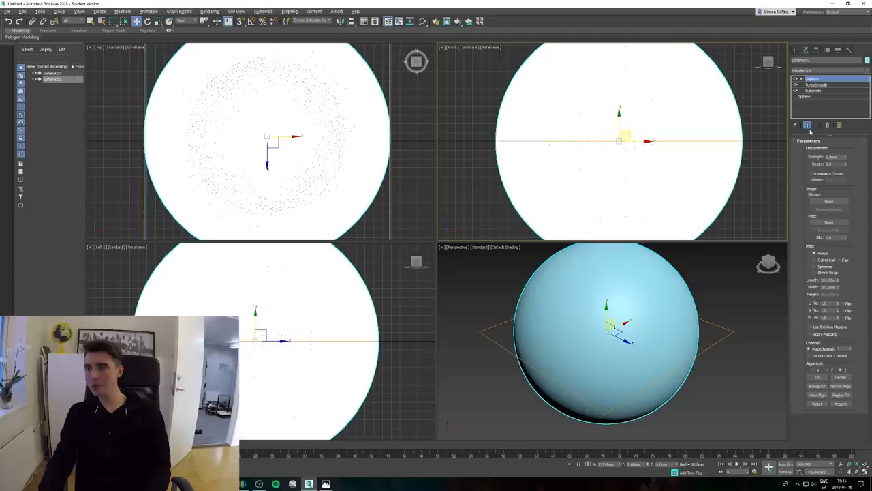
double_click(833, 157)
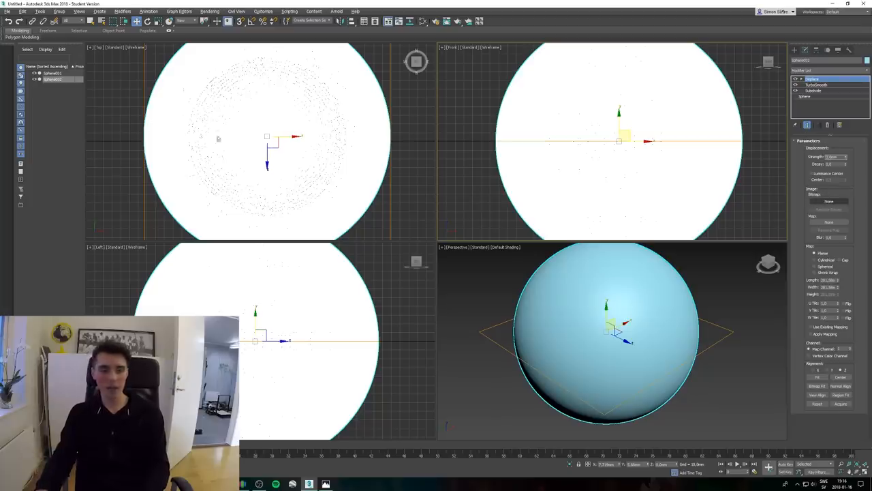
Show the greyscale world map JPG full-size in Windows Photos over the scene.
left_click(325, 484)
left_click_drag(303, 47, 345, 46)
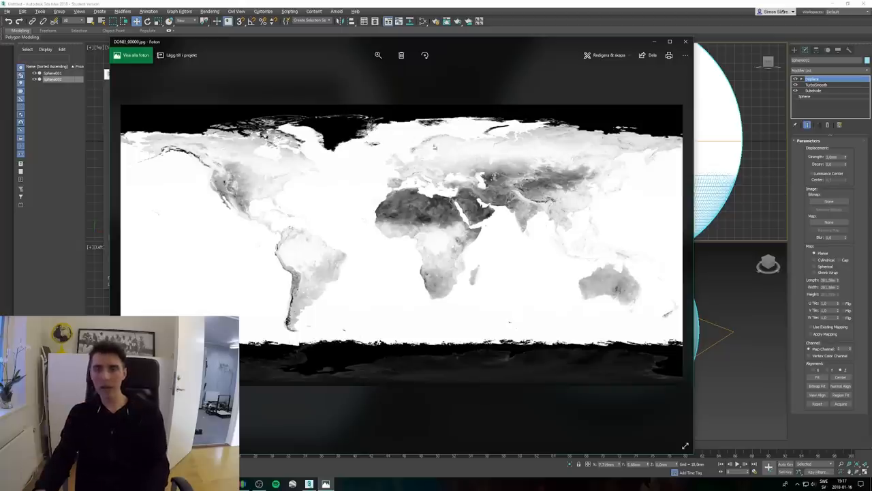
Close the Photos viewer to return to the Displace image file browser.
left_click(653, 41)
Load the world map from the Lithophane World Map Lamp folder as Displace bitmap with Spherical mapping.
left_click(125, 175)
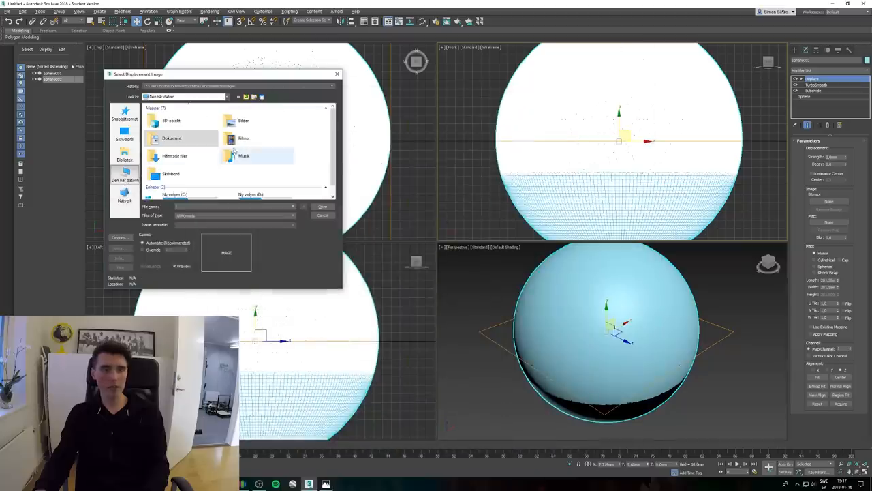
scroll(239, 150, "down", 2)
double_click(251, 184)
double_click(225, 130)
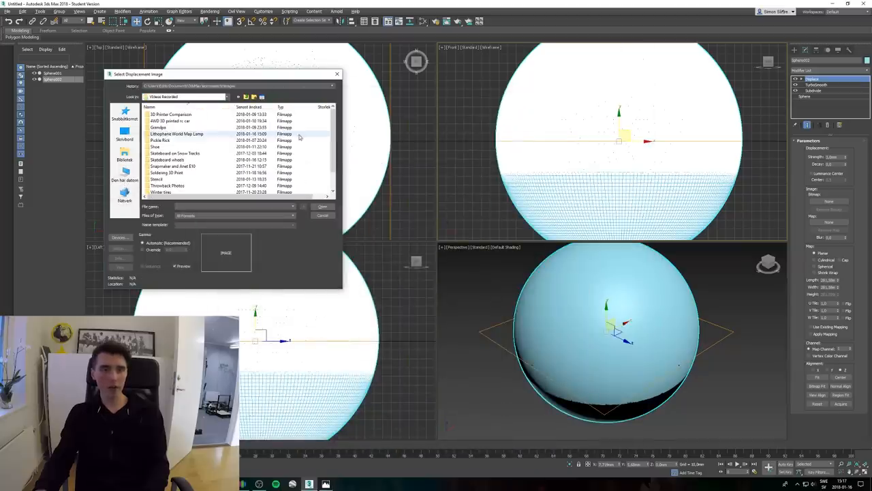
double_click(176, 134)
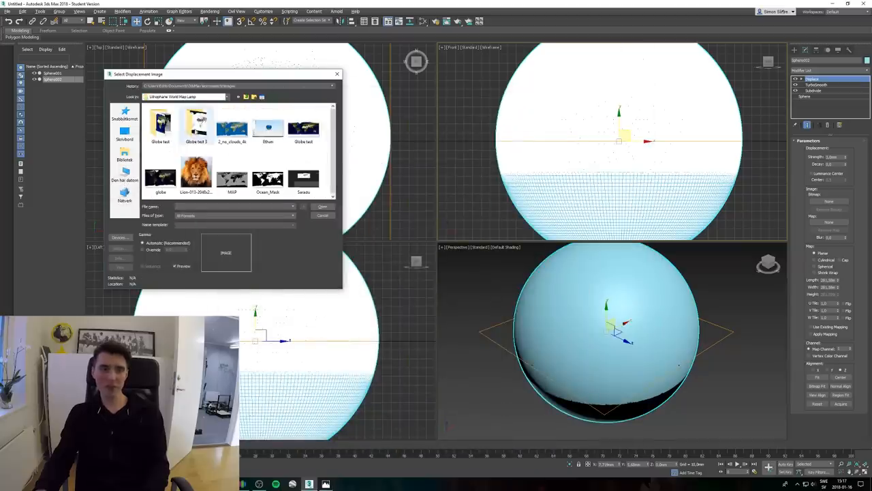
double_click(195, 129)
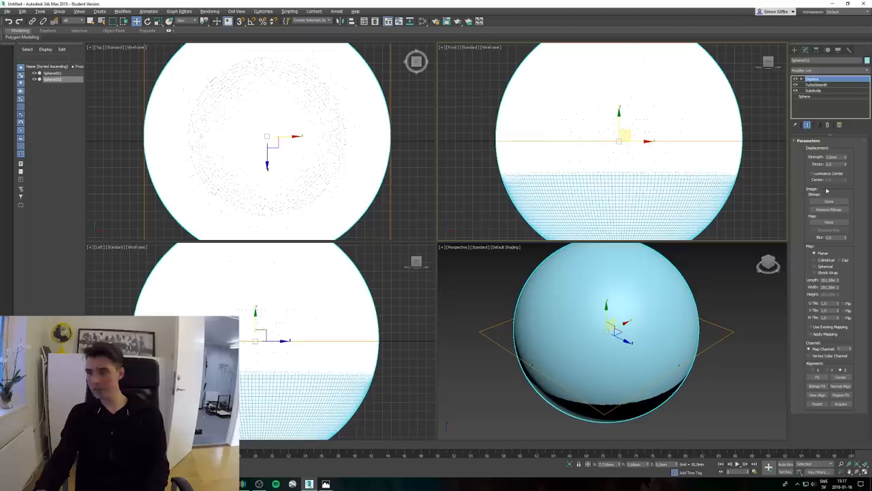
left_click(816, 267)
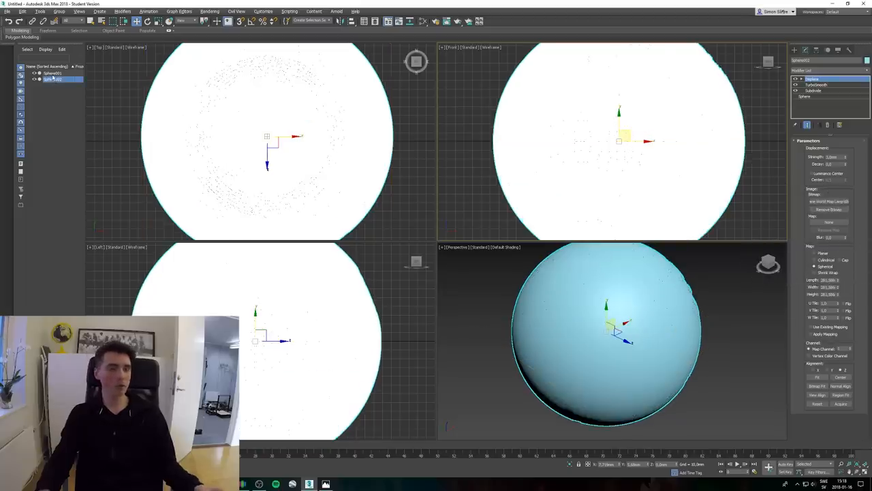
left_click(51, 73, "ctrl")
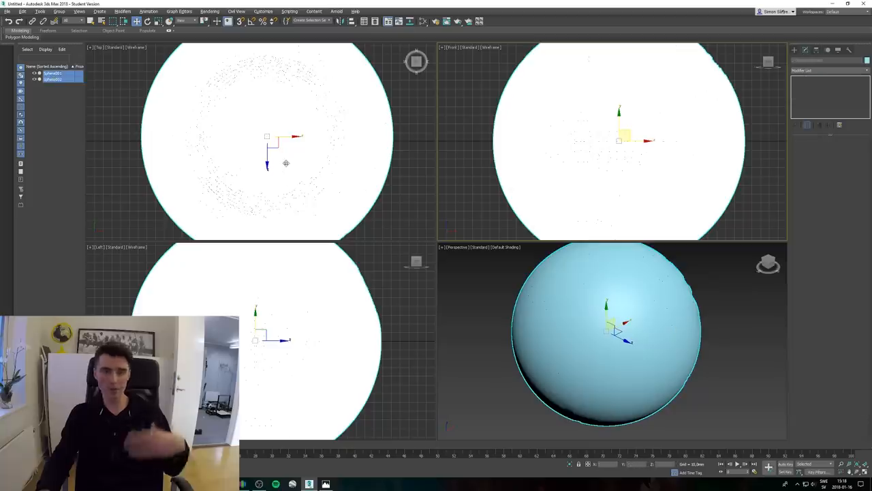
Convert both spheres to Editable Poly and attach Sphere002 into Sphere001.
right_click(261, 121)
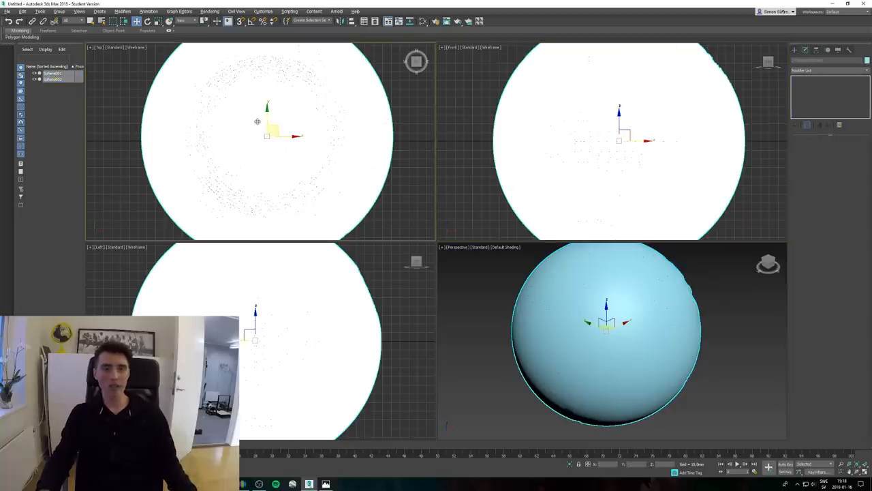
right_click(241, 125)
mouse_move(266, 180)
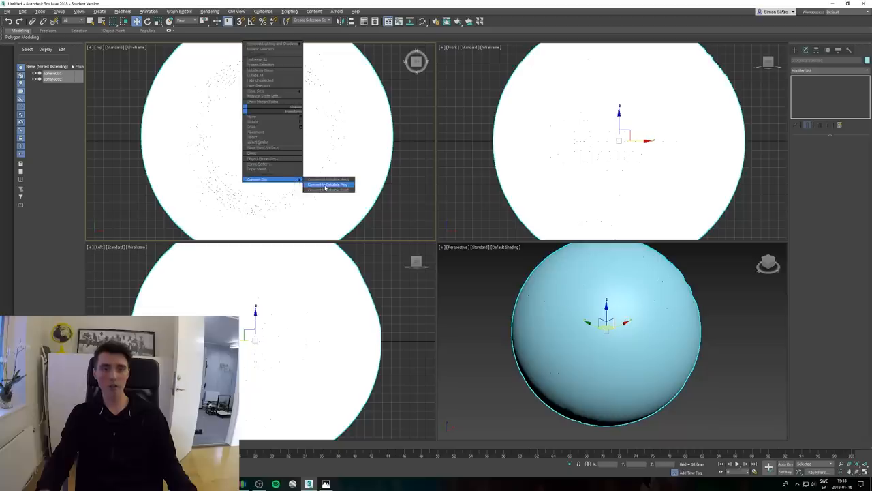
left_click(326, 186)
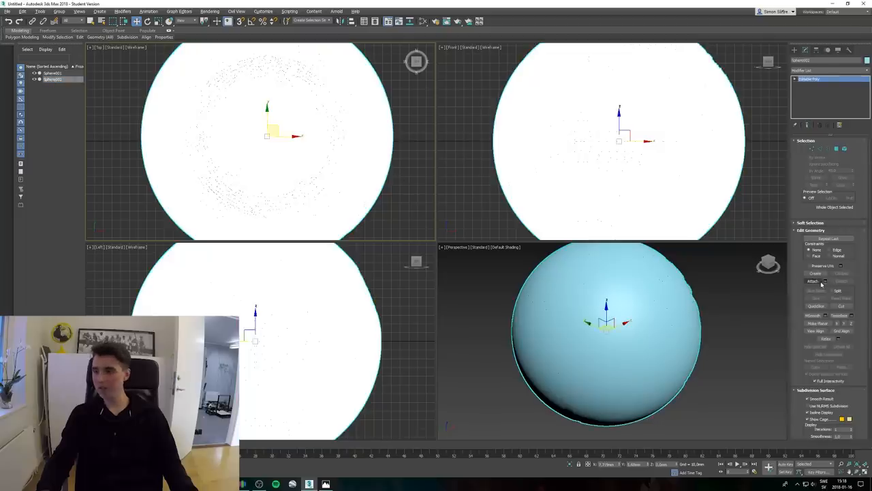
left_click(817, 283)
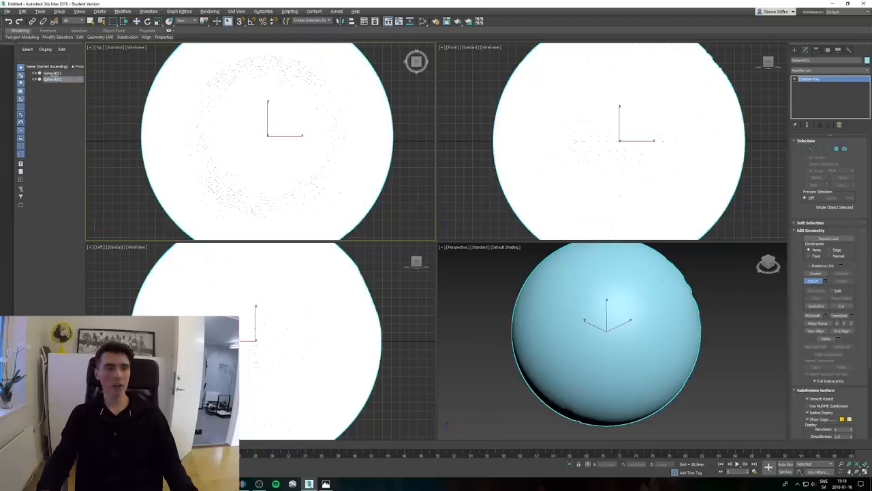
left_click(54, 80)
left_click(8, 12)
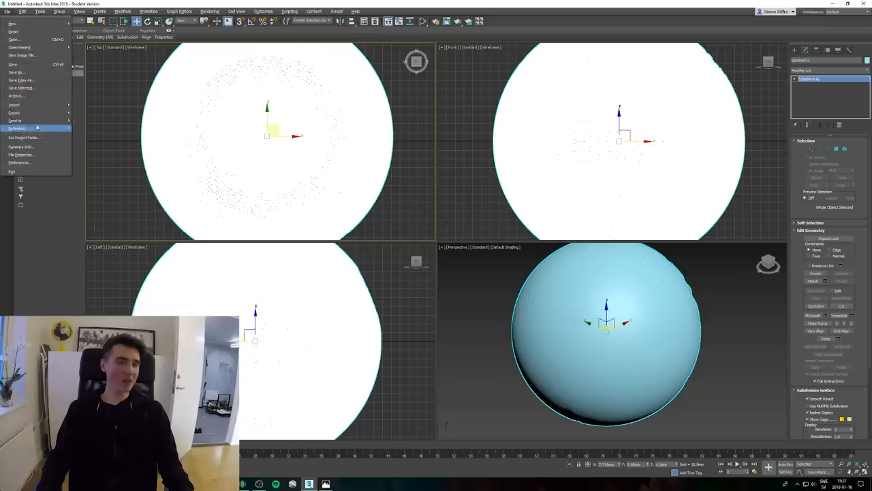
Export the globe as an STL to the Skrivbord desktop folder, accepting the default STL options.
left_click(96, 114)
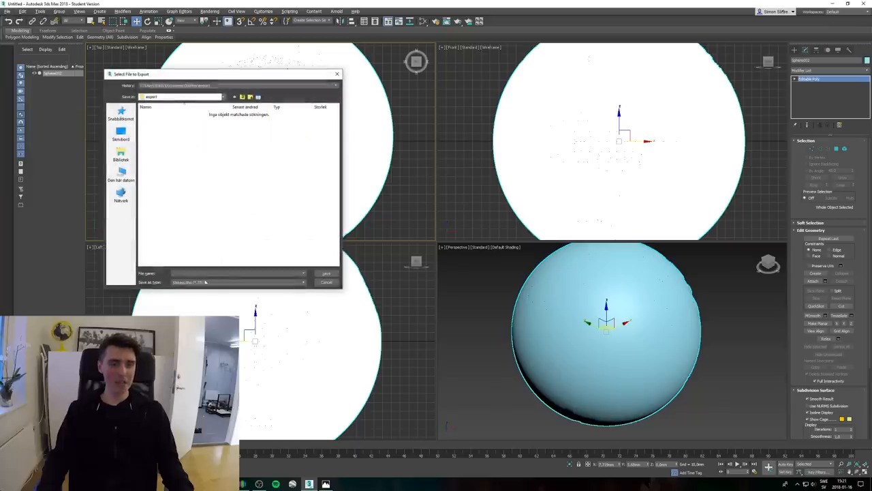
left_click(121, 135)
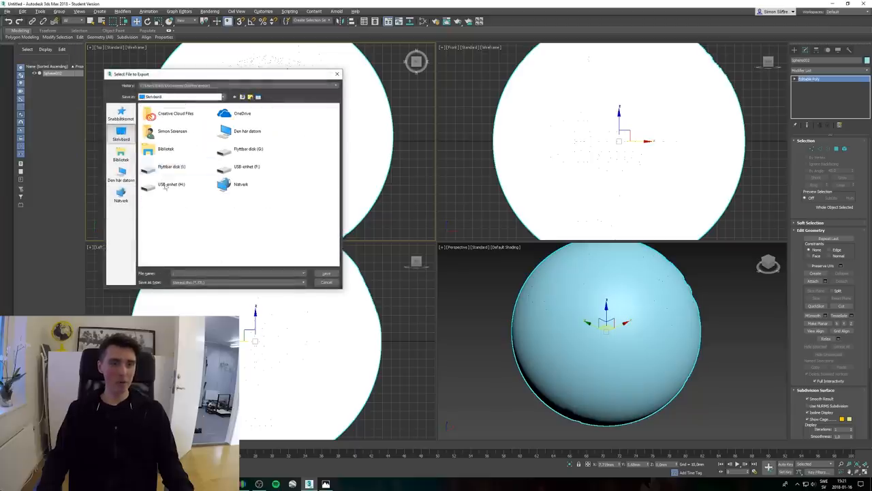
left_click(188, 273)
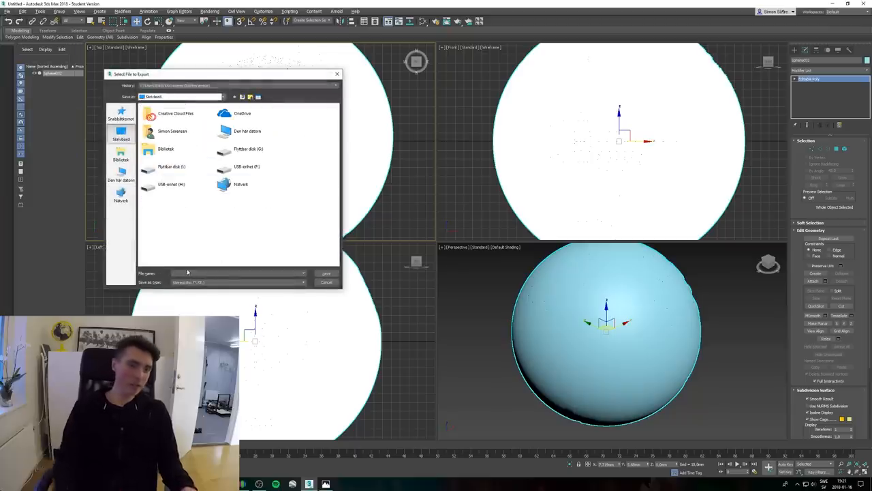
type("Opera")
key("Return")
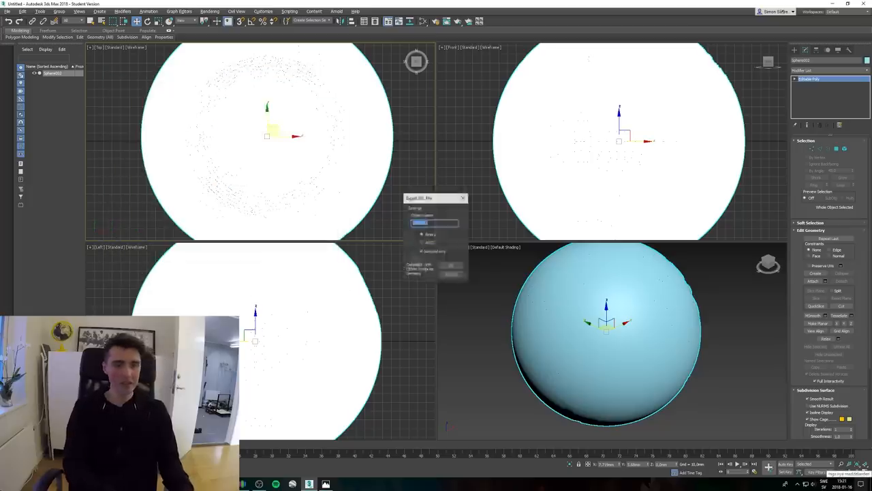
key("Return")
left_click(309, 484)
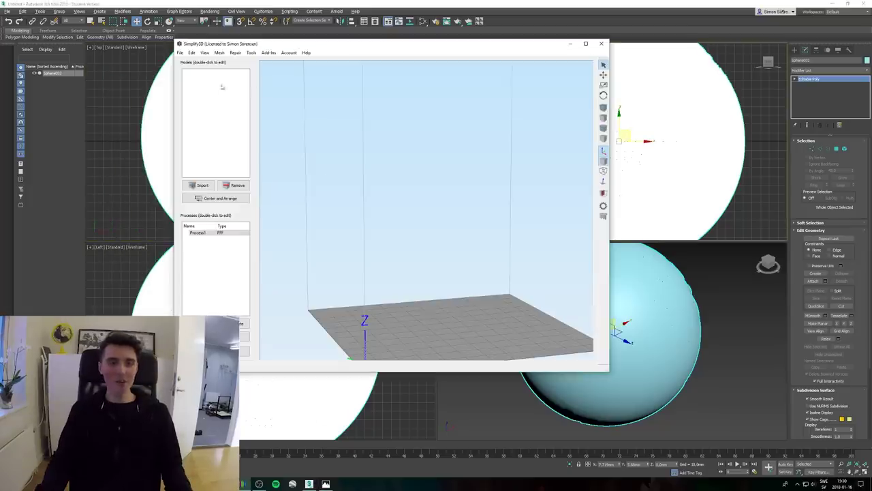
Import the exported globe STL into Simplify3D and slice it.
left_click(201, 185)
double_click(248, 103)
left_click_drag(396, 44, 375, 0)
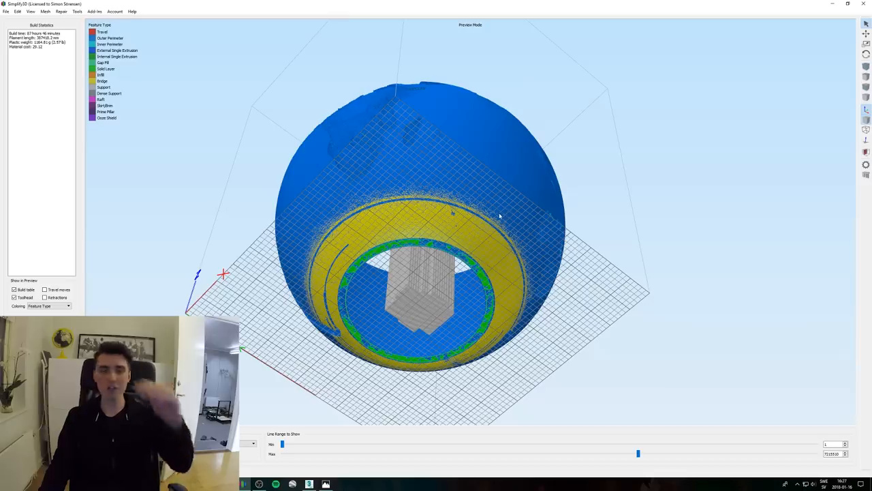
Orbit the sliced preview and lower the Max layer range to expose the hollow inner shell.
mouse_move(502, 214)
left_mouse_down()
mouse_move(493, 278)
mouse_move(493, 191)
left_mouse_up()
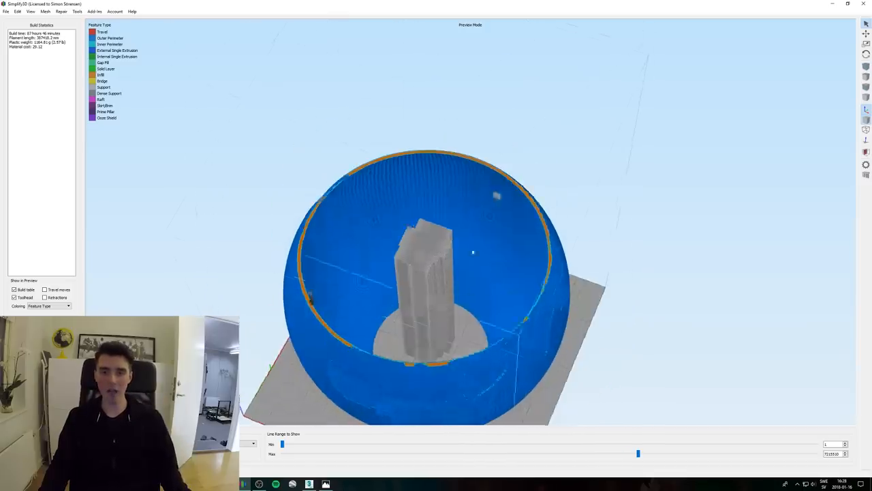
left_click_drag(638, 453, 810, 454)
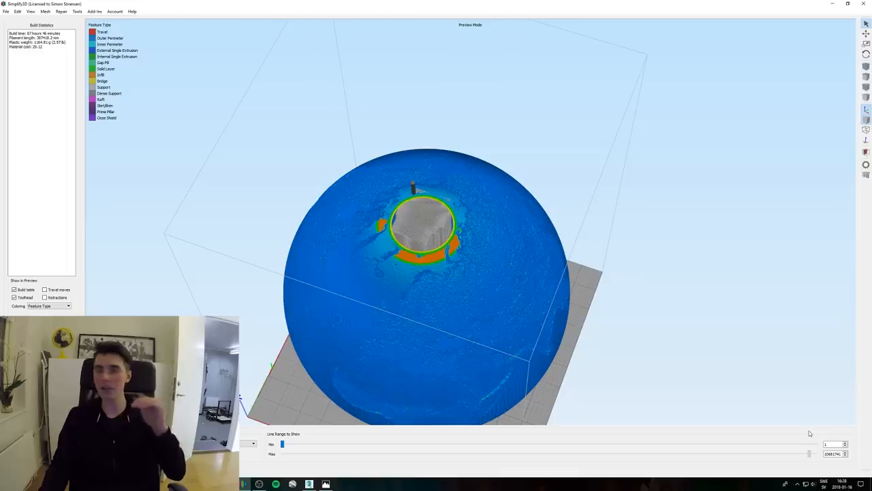
left_click_drag(810, 454, 629, 454)
left_click_drag(487, 185, 423, 266)
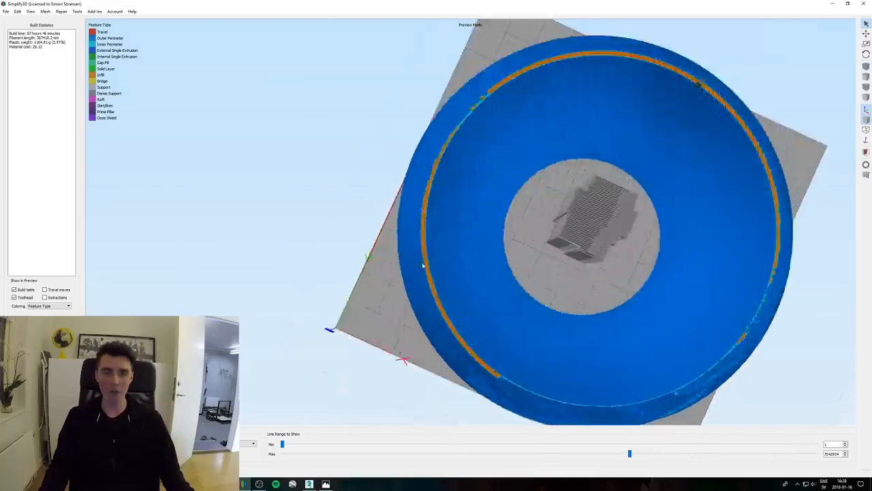
scroll(422, 266, "up", 5)
scroll(469, 250, "up", 3)
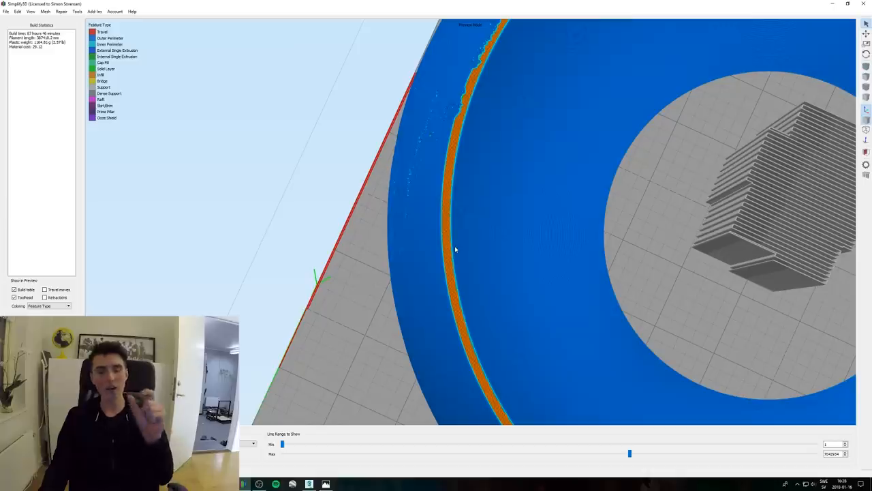
scroll(454, 252, "up", 2)
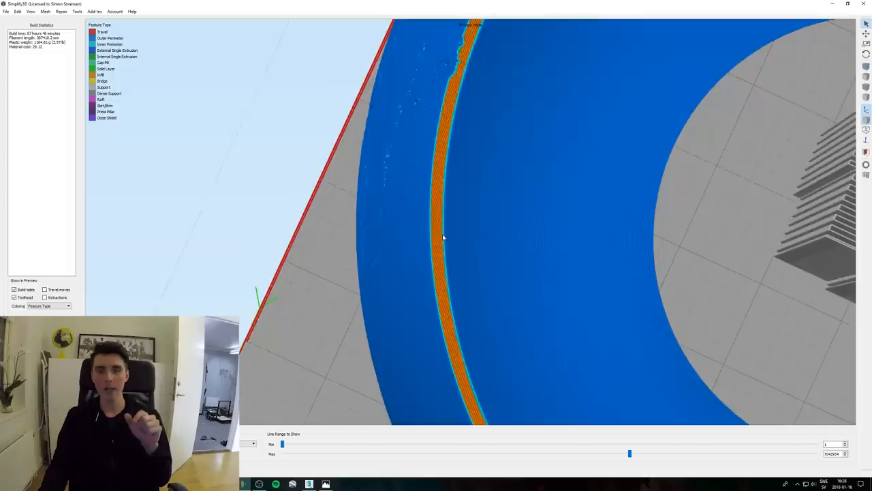
scroll(443, 245, "up", 2)
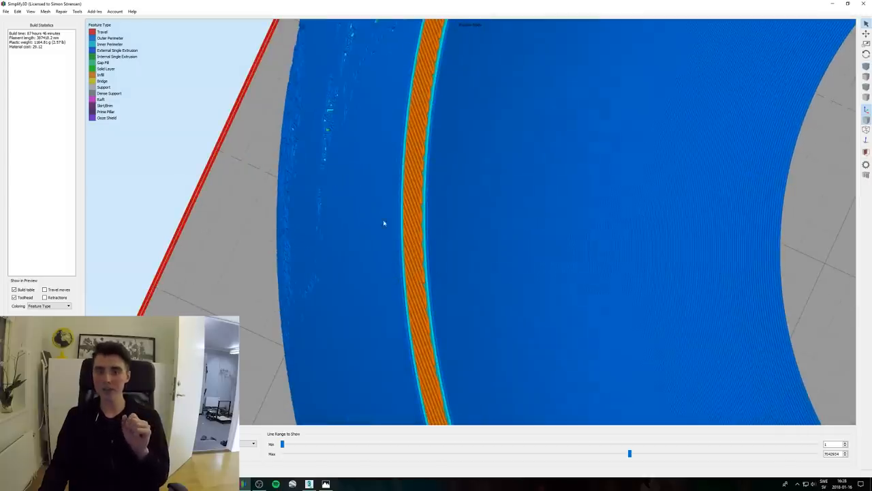
scroll(357, 226, "down", 5)
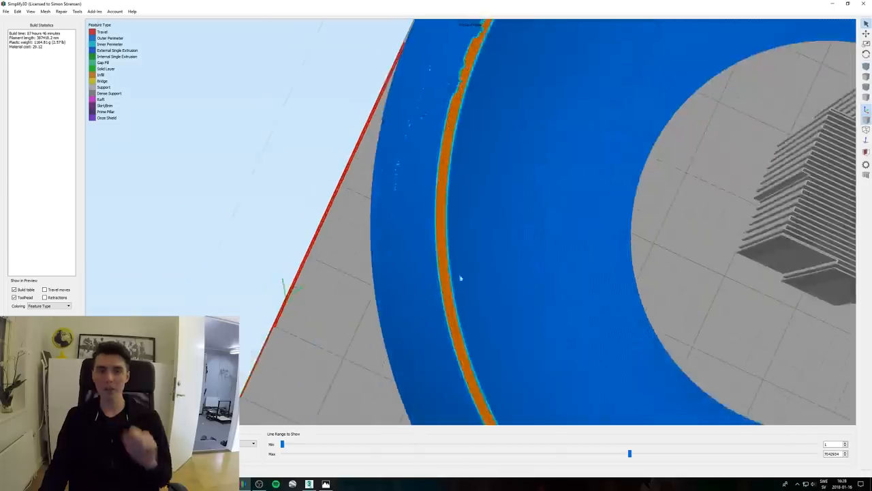
scroll(357, 226, "down", 3)
Raise the layer range so the sphere nearly closes and view it from a lower side angle.
mouse_move(357, 226)
left_mouse_down()
mouse_move(576, 288)
mouse_move(548, 280)
left_mouse_up()
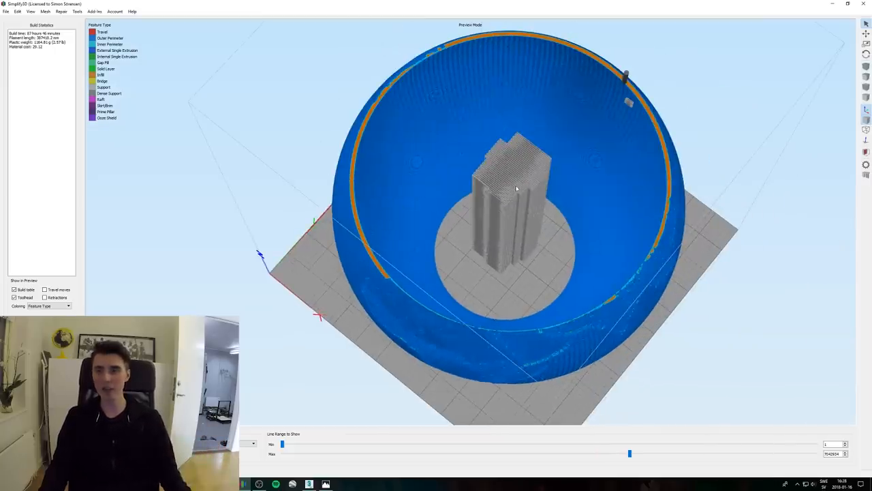
scroll(516, 189, "down", 3)
left_click_drag(629, 453, 778, 453)
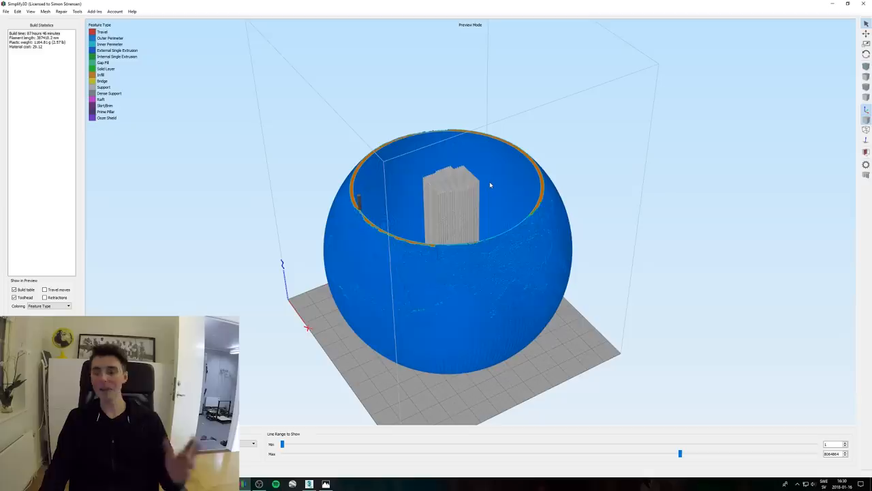
left_click_drag(490, 181, 562, 163)
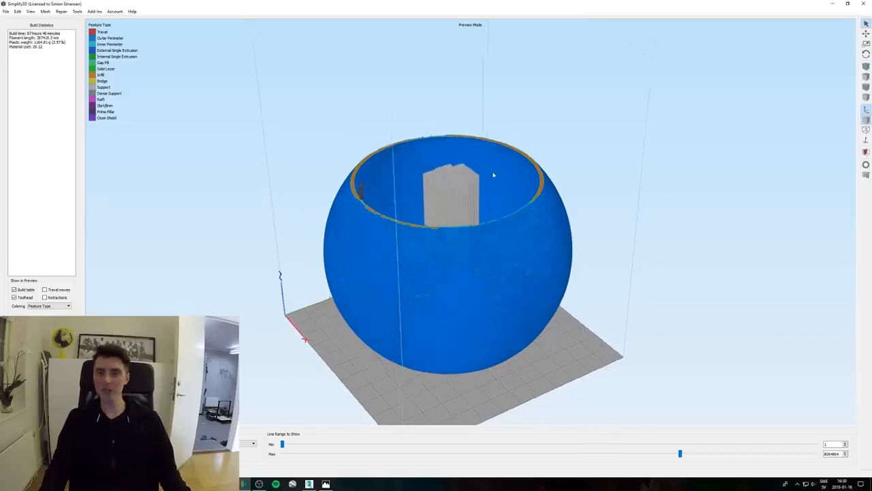